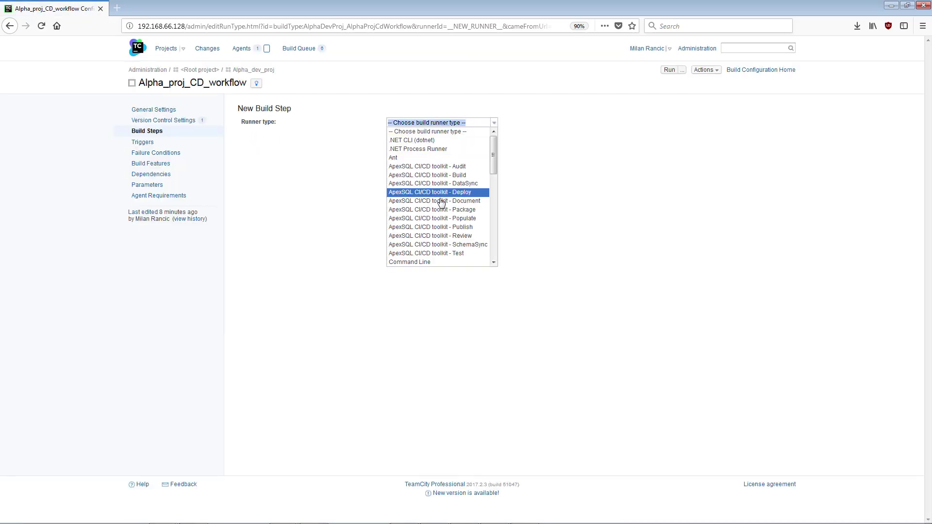
# Make the step an ApexSQL SchemaSync runner named SCHEMA SYNC with From the package unticked.
pyautogui.click(457, 244)
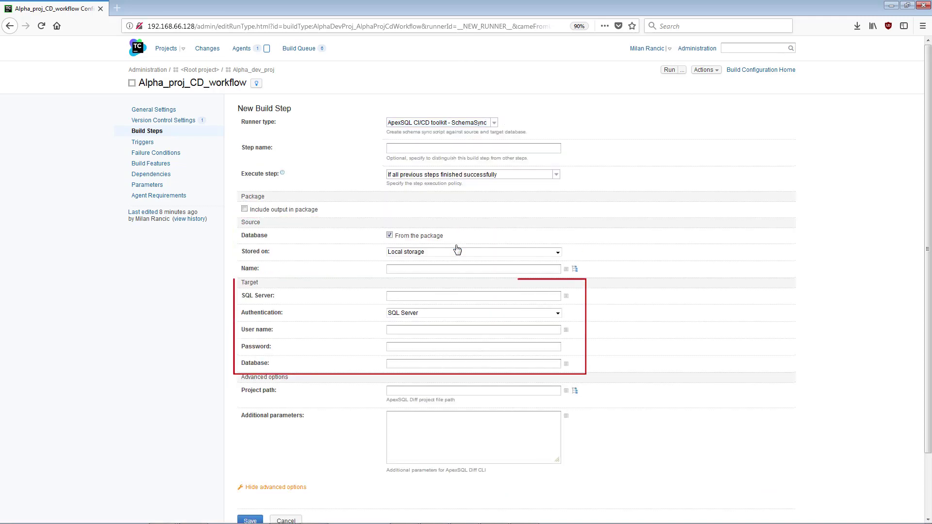
pyautogui.click(419, 149)
pyautogui.write('SCHEMA SYNC')
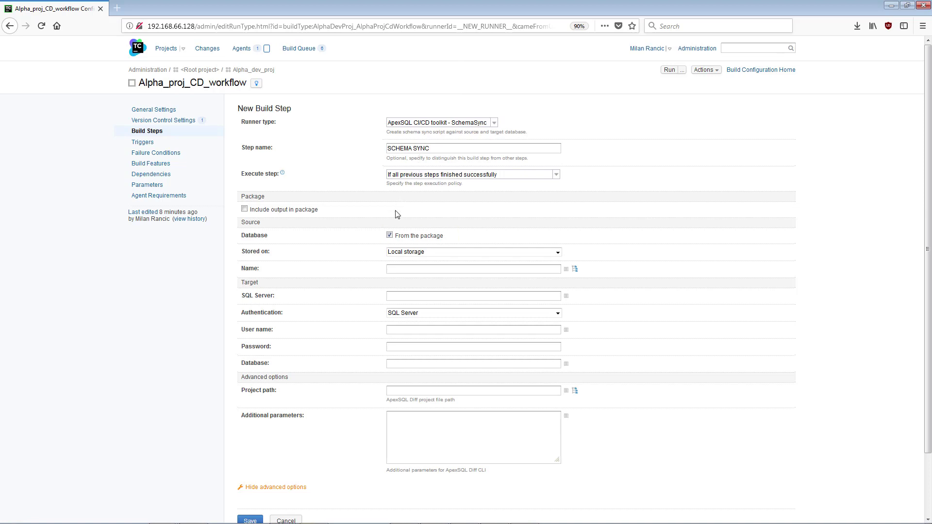
pyautogui.click(390, 236)
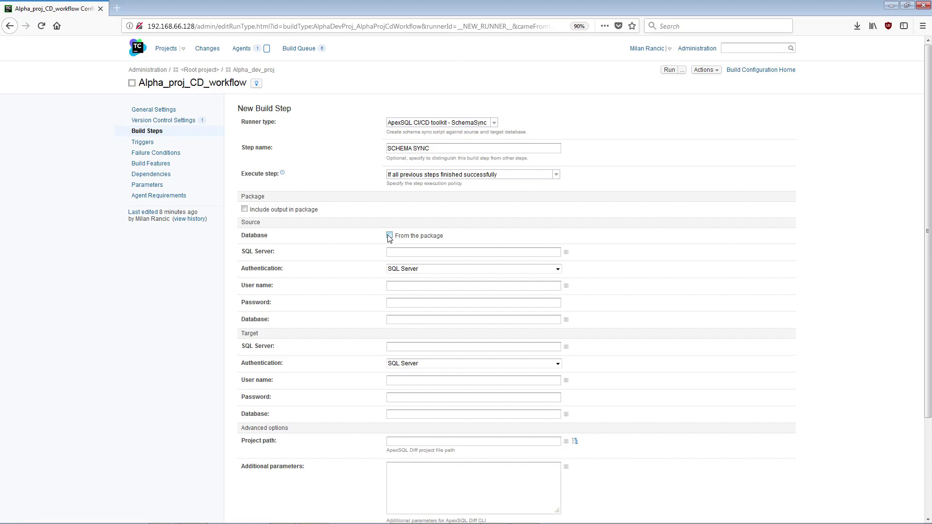
# Re-tick From the package and try NuGet feed, then Local storage, as the package storage.
pyautogui.click(390, 236)
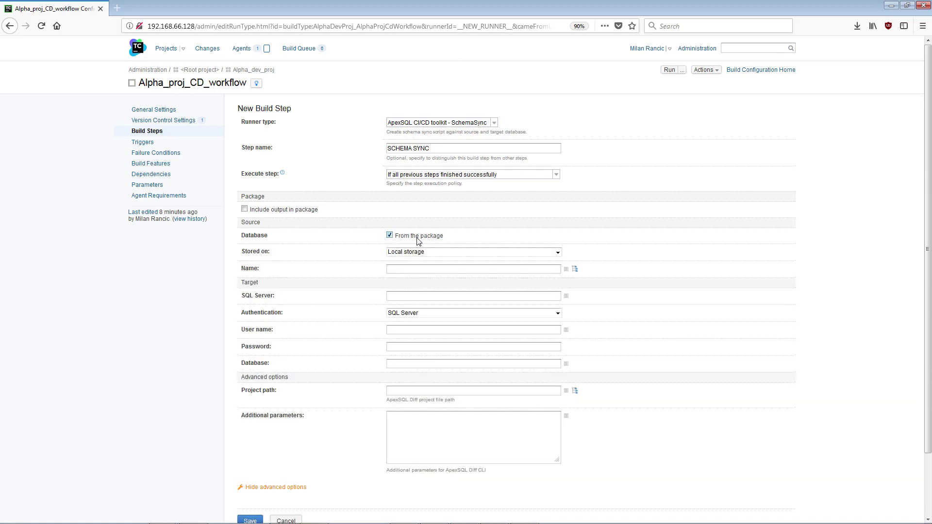
pyautogui.click(557, 252)
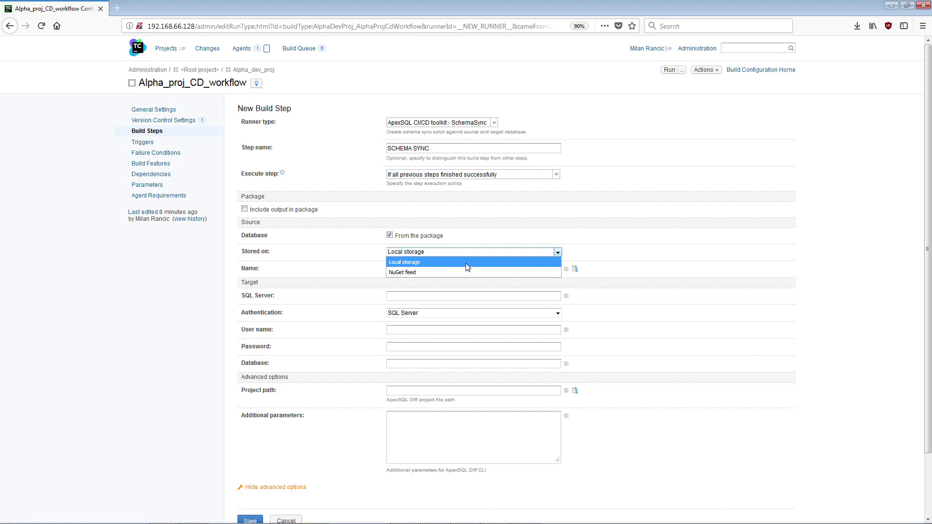
pyautogui.click(456, 272)
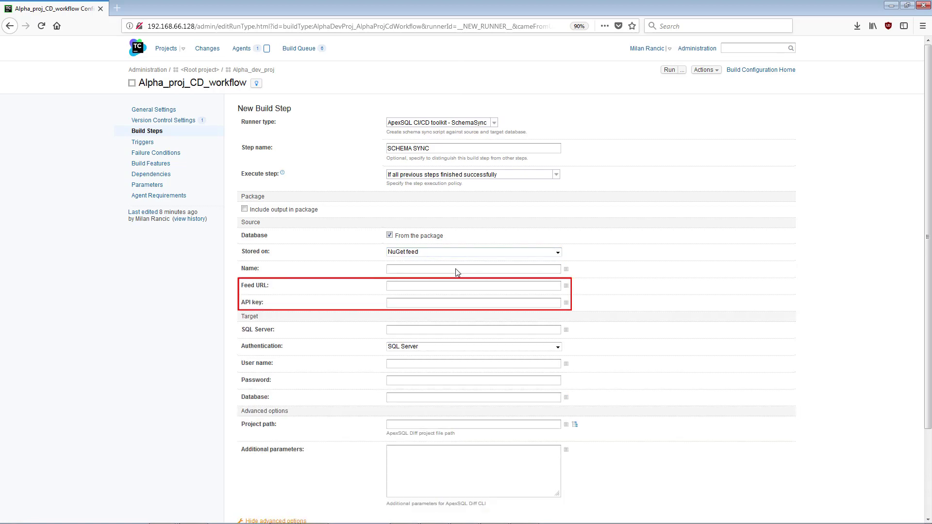
pyautogui.click(461, 253)
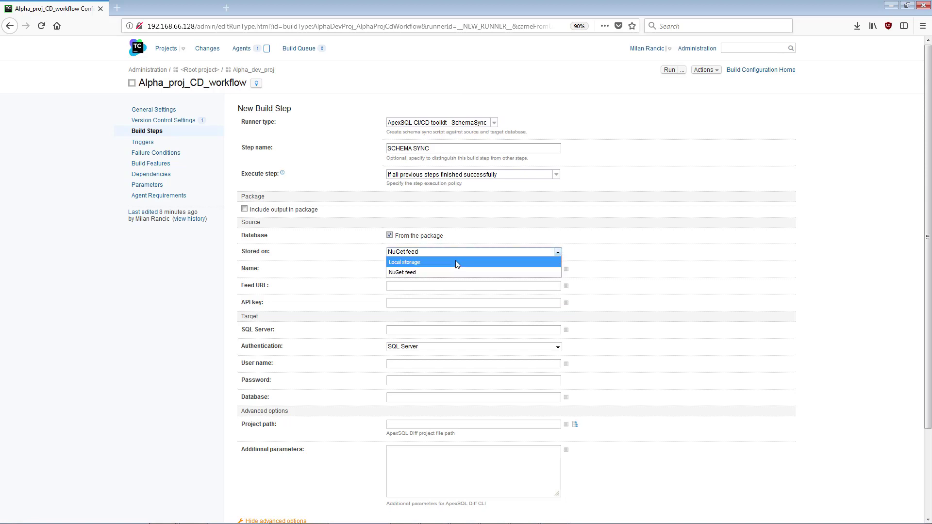
pyautogui.click(455, 262)
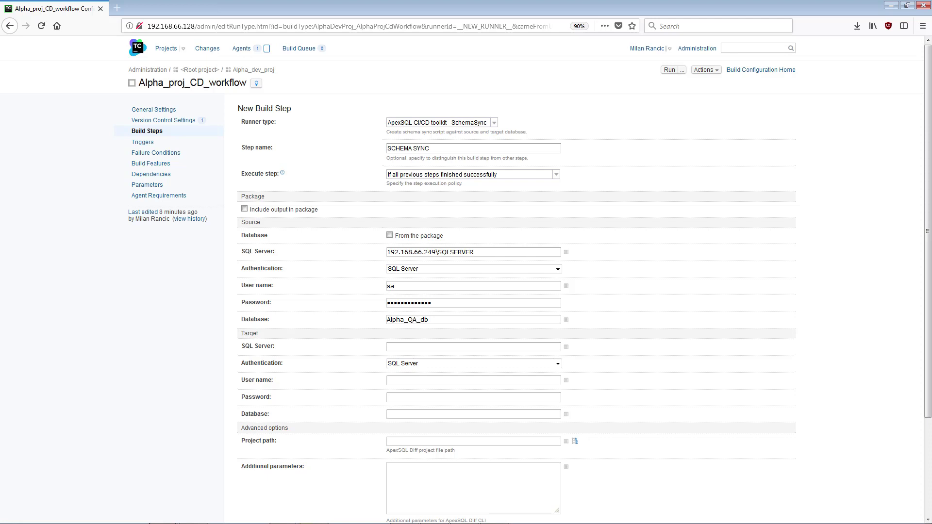
# Source from local package C:\checkout\Alpha_2018_proj\NuGet_out_CI_1.1.3 and target Alpha_prod_db on 192.168.66.244\SQLSERVER.
pyautogui.click(418, 237)
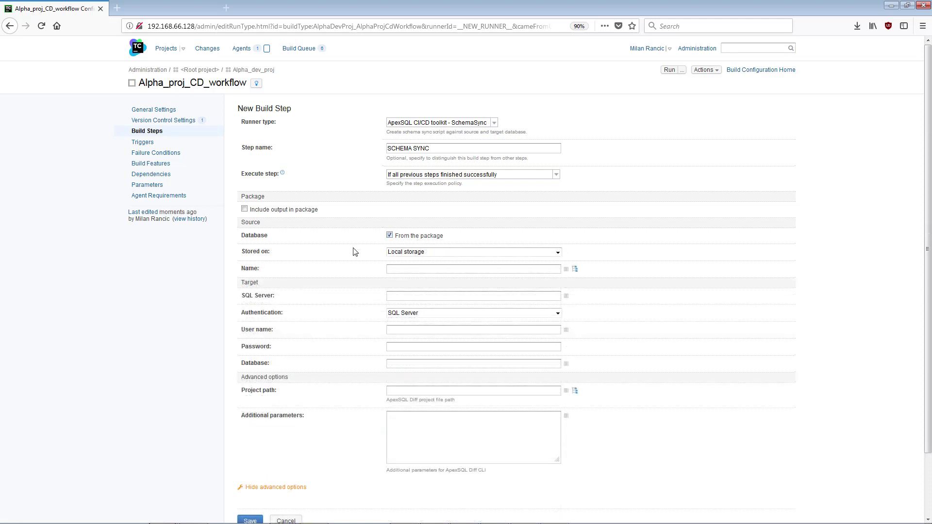
pyautogui.write('C:\\checkout\\Alpha_2018_proj\\NuGet_out_CI_1.1.')
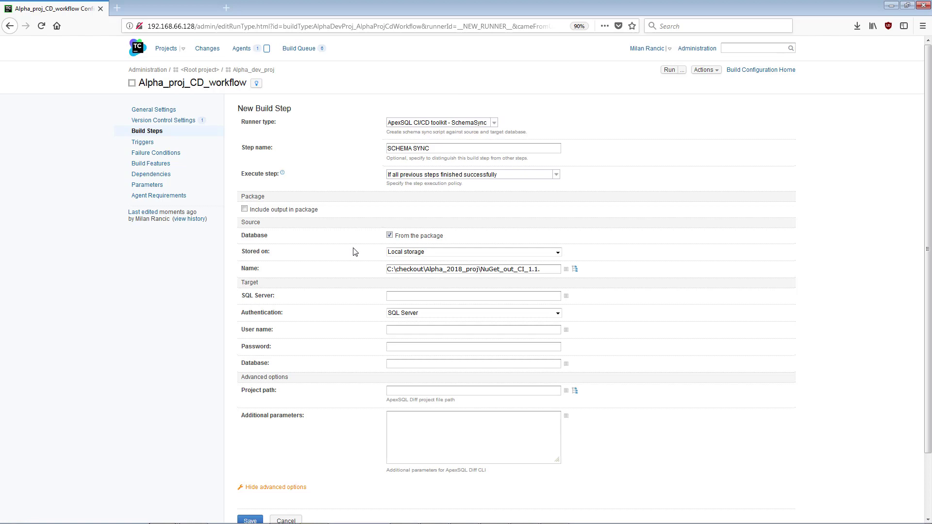
pyautogui.write('3')
pyautogui.click(395, 294)
pyautogui.write('192.168.66.')
pyautogui.press('Down')
pyautogui.press('Return')
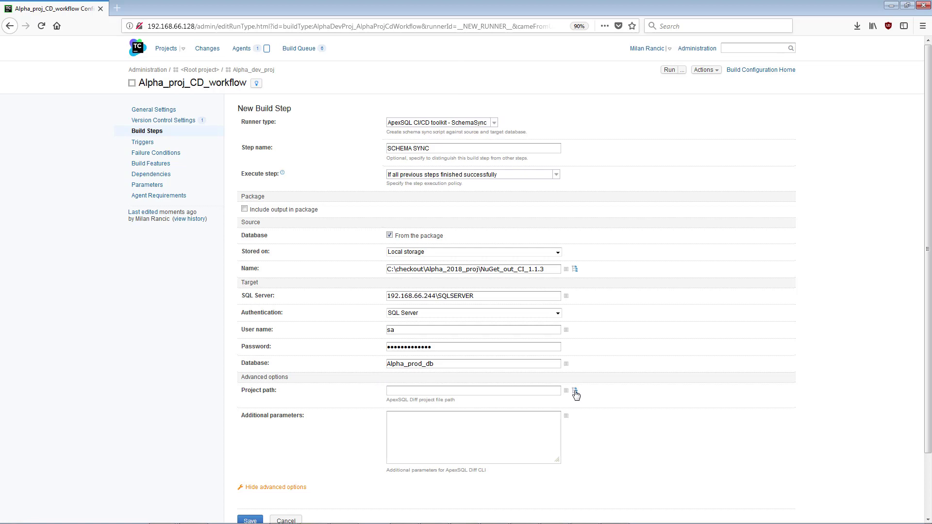
# Use project file CD Schema sync.axds with additional parameter /sync_new_objects:24.
pyautogui.click(575, 392)
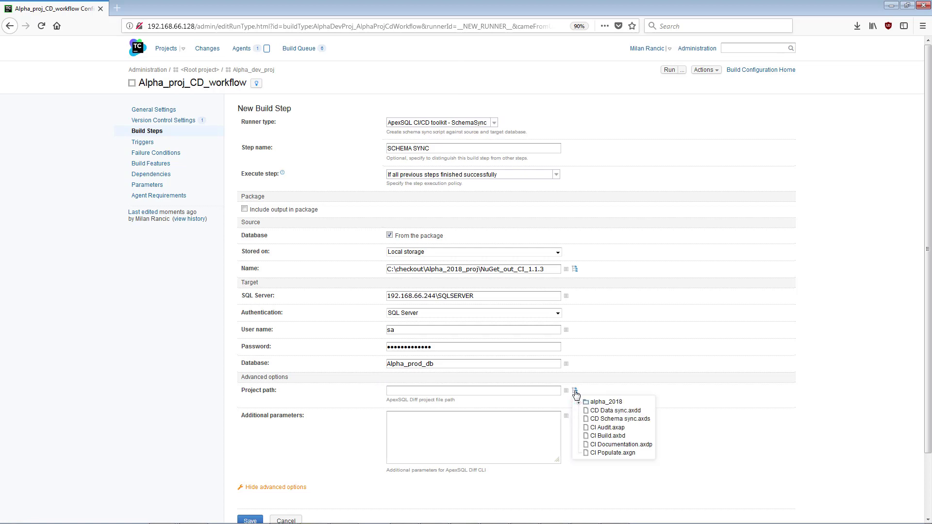
pyautogui.click(643, 422)
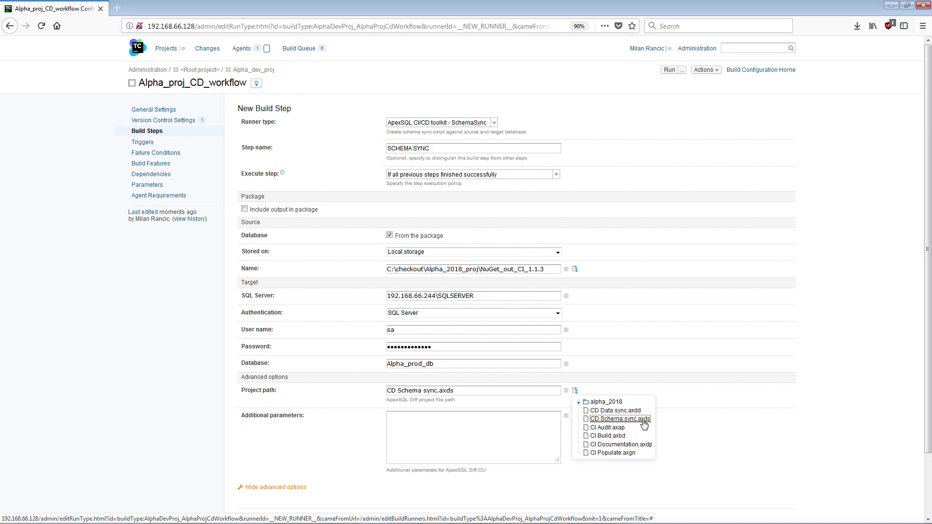
pyautogui.click(576, 391)
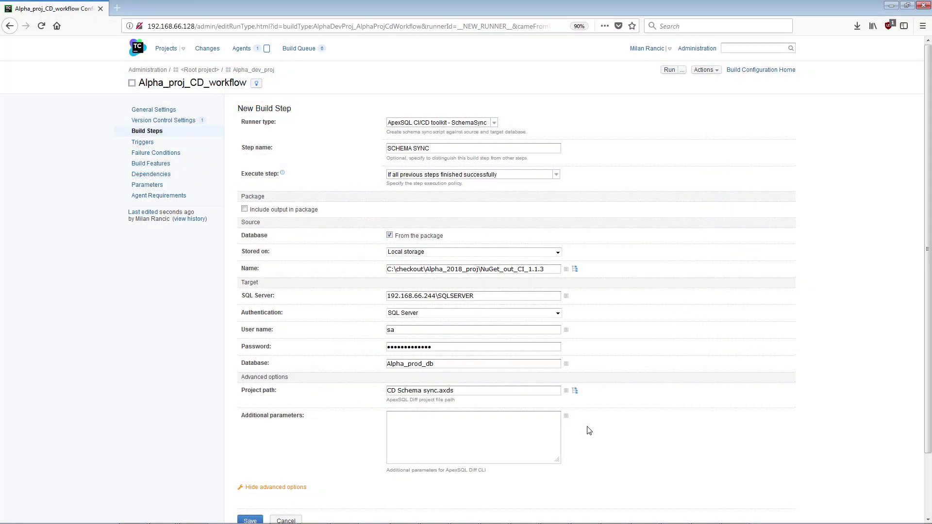
pyautogui.write('sync_new_objects:24')
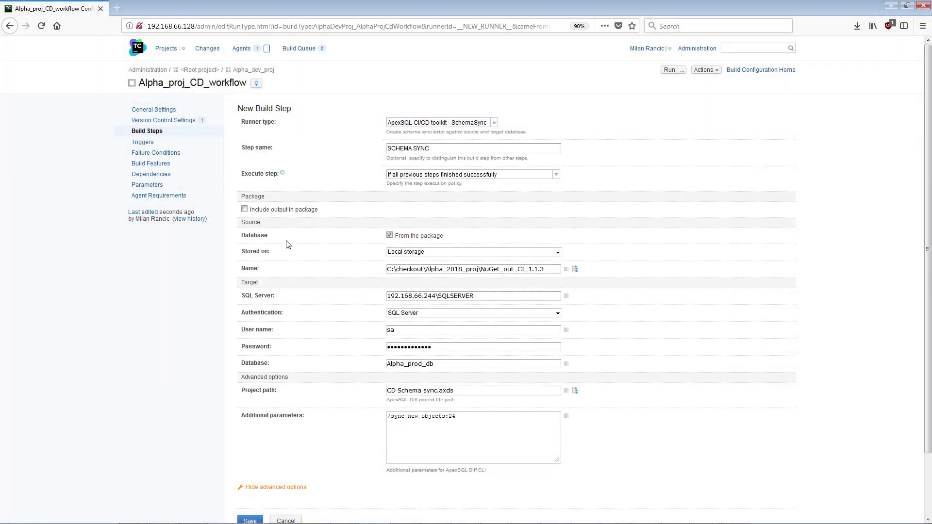
# Include output in package with ID NuGet_out_CD_1.1.%build.counter% and save SCHEMA SYNC.
pyautogui.click(244, 209)
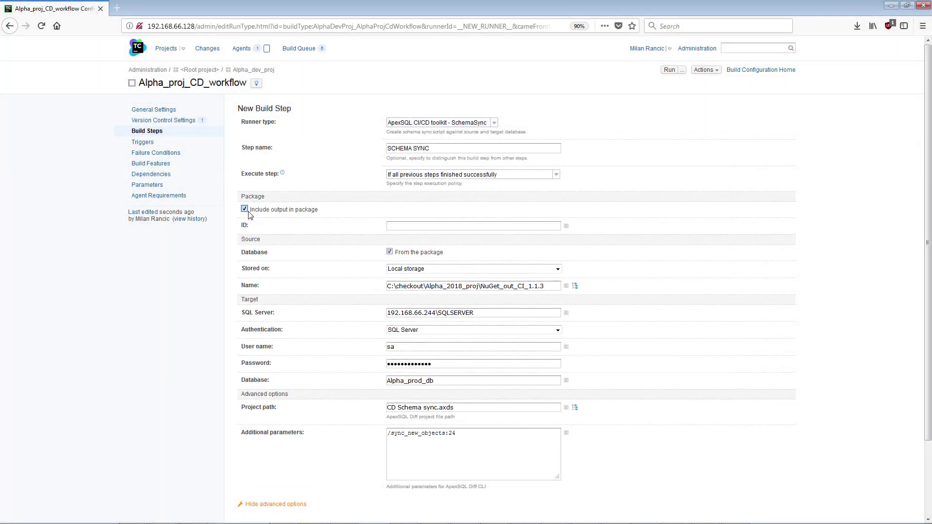
pyautogui.write('NuGet_out_CD_1.1.%build.counter')
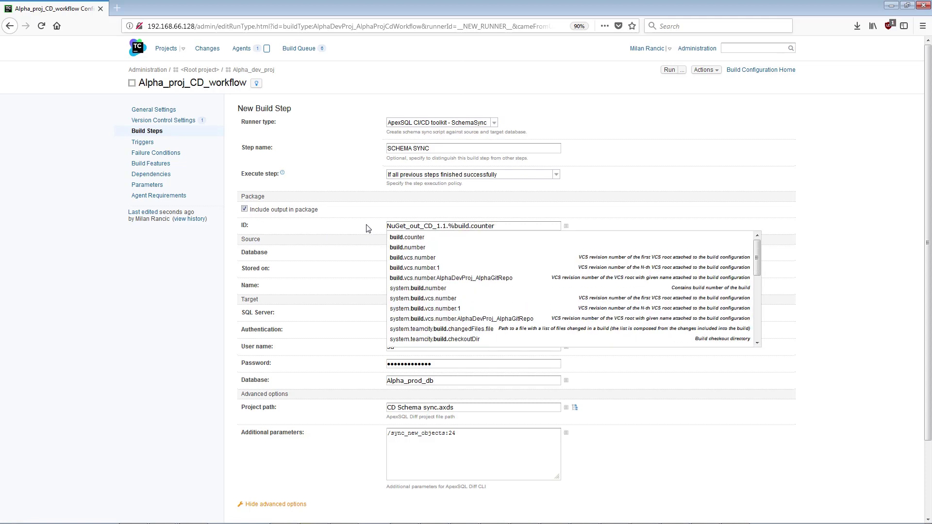
pyautogui.write('%')
pyautogui.scroll(-1, 926, 249)
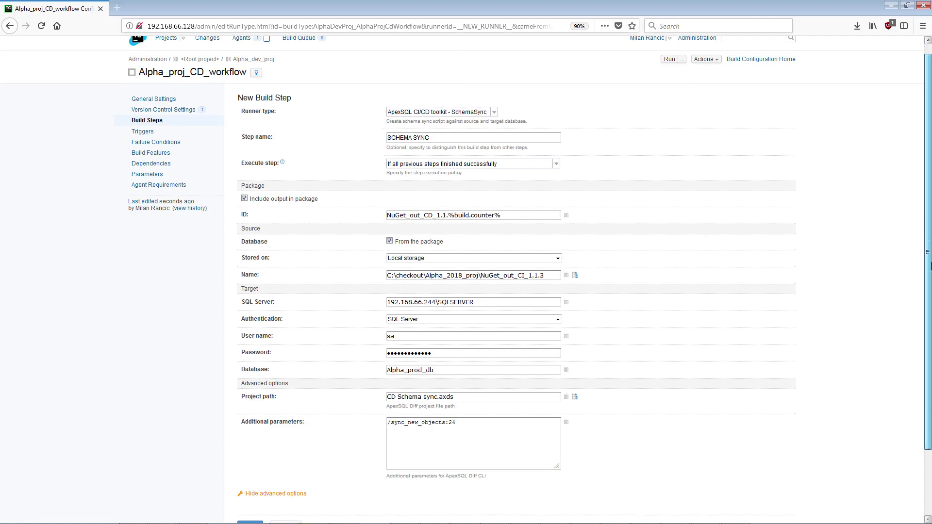
pyautogui.scroll(-3, 927, 257)
pyautogui.click(248, 455)
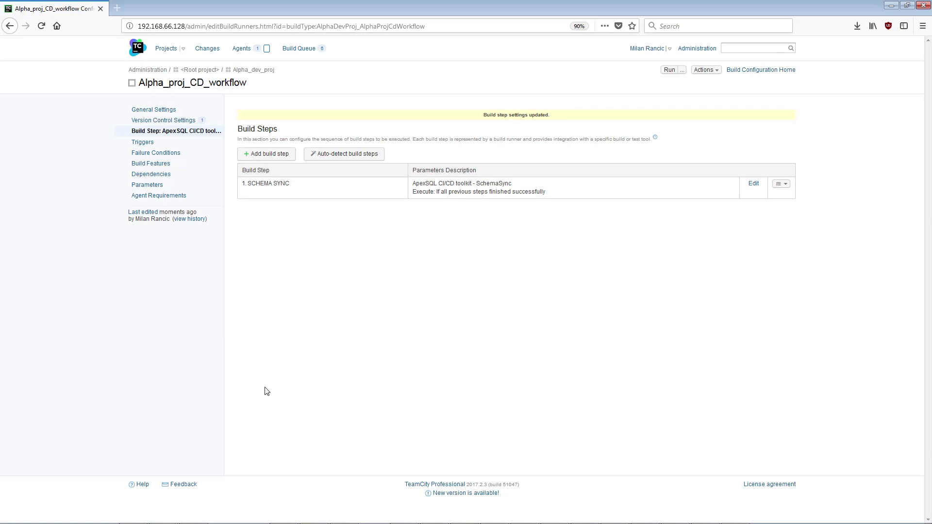
# Add a build step using the ApexSQL DataSync runner, named DATA SYNC.
pyautogui.click(249, 156)
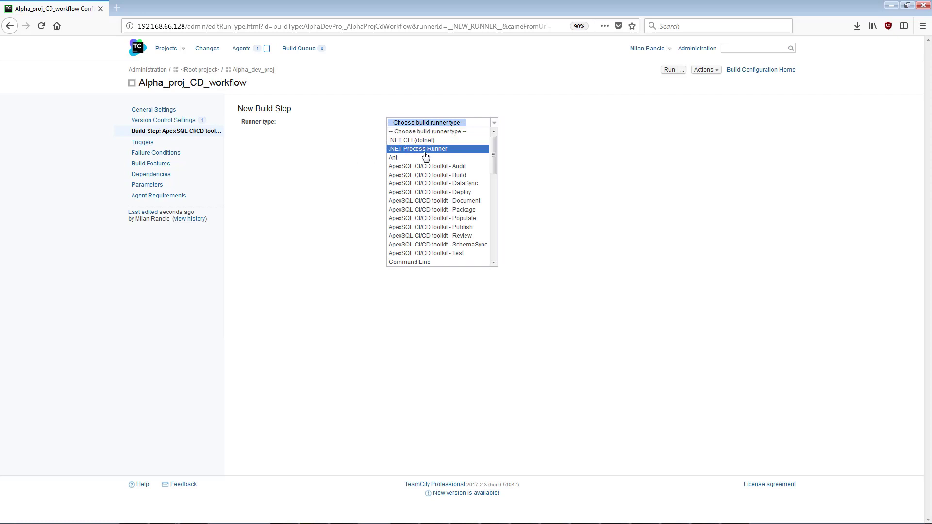
pyautogui.click(481, 183)
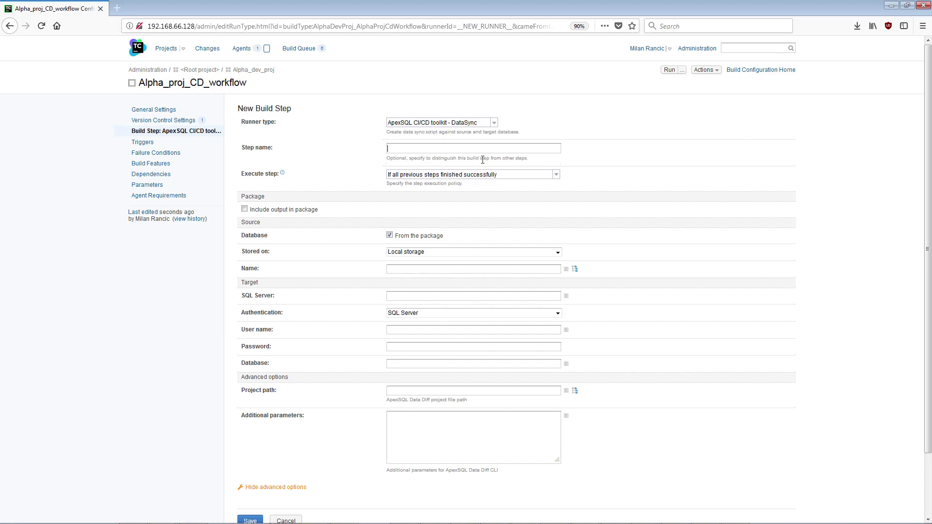
pyautogui.write('DATA SYNC')
# Source DATA SYNC from package C:\Checkout\Alpha_2018_proj\NuGet_out_CI_1.1.3, targeting server 192.168.66.244\SQLSERVER.
pyautogui.click(417, 236)
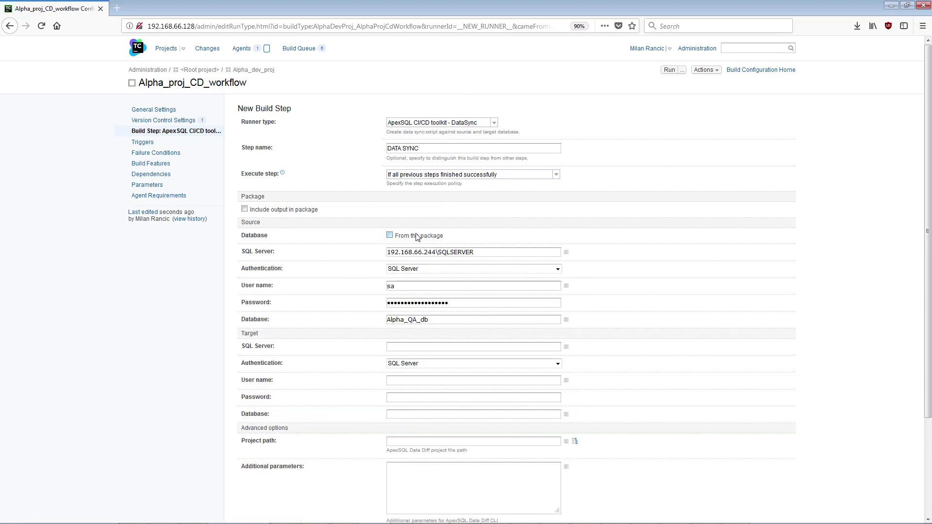
pyautogui.click(417, 236)
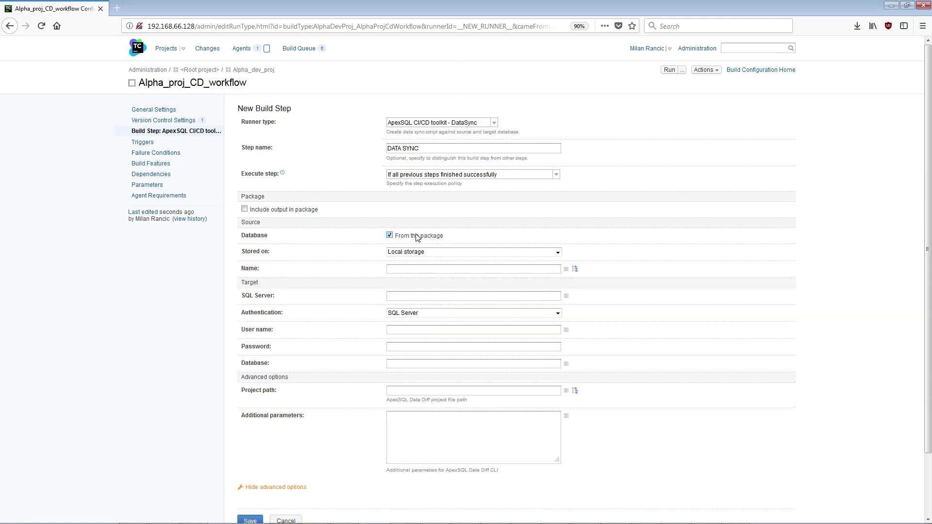
pyautogui.write('C:\\Checkout\\Alpha_2018_proj\\NuGet_out_CI')
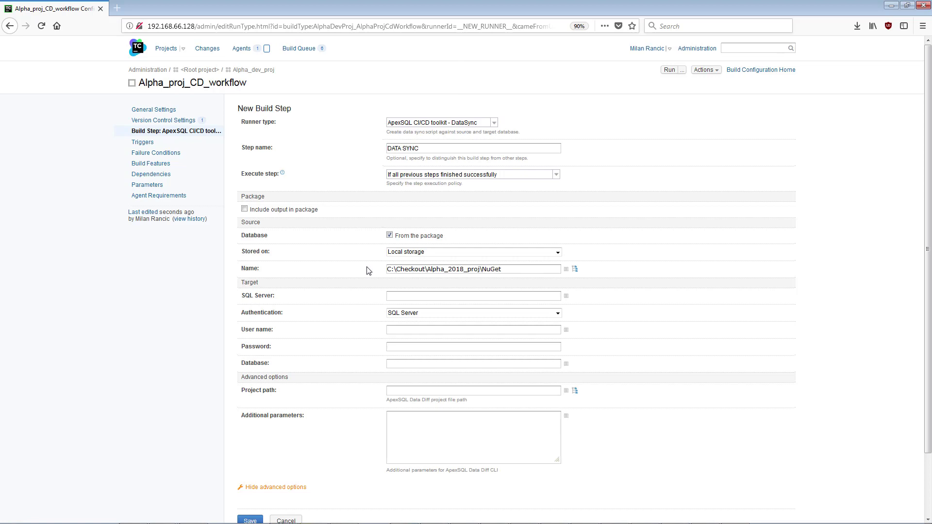
pyautogui.write('_1.1.3')
pyautogui.click(394, 295)
pyautogui.write('192.168.66.244\\SQLSERVER')
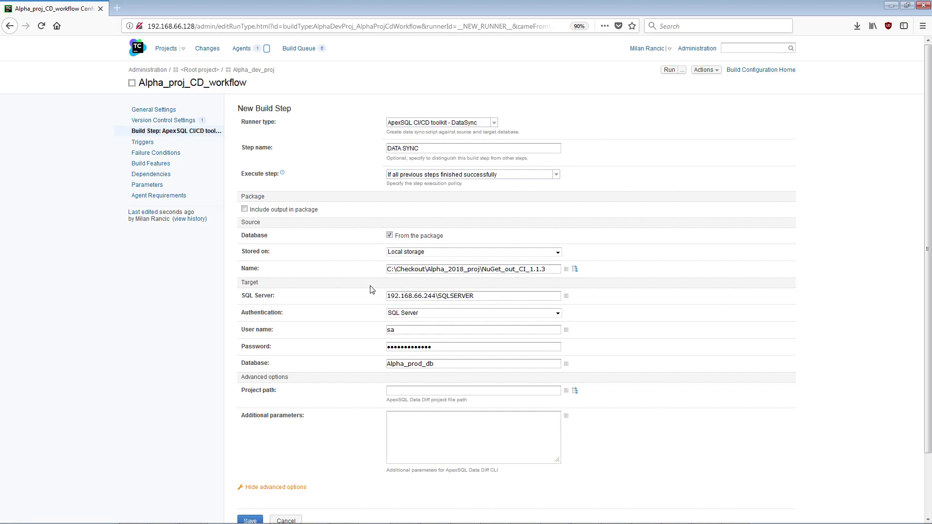
# Pick CD Data sync.axdd as the DATA SYNC project file.
pyautogui.click(575, 391)
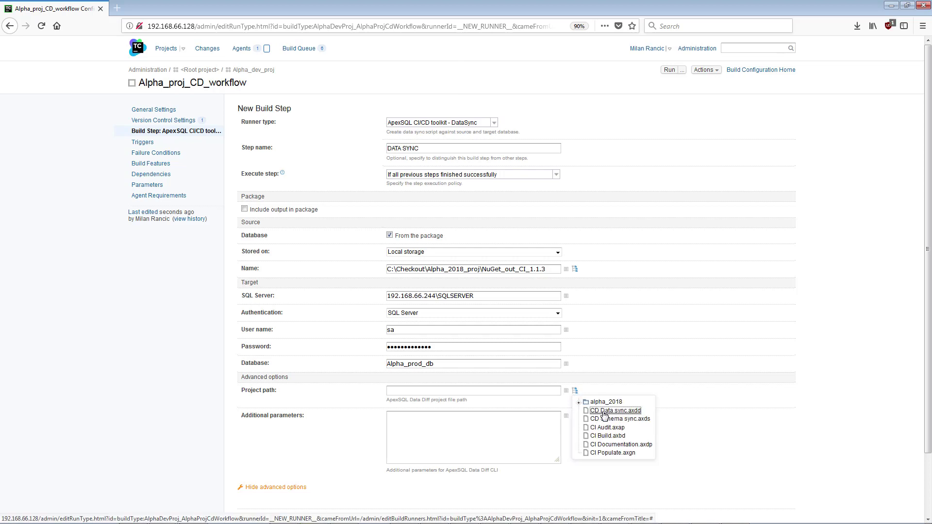
pyautogui.click(604, 411)
pyautogui.click(576, 394)
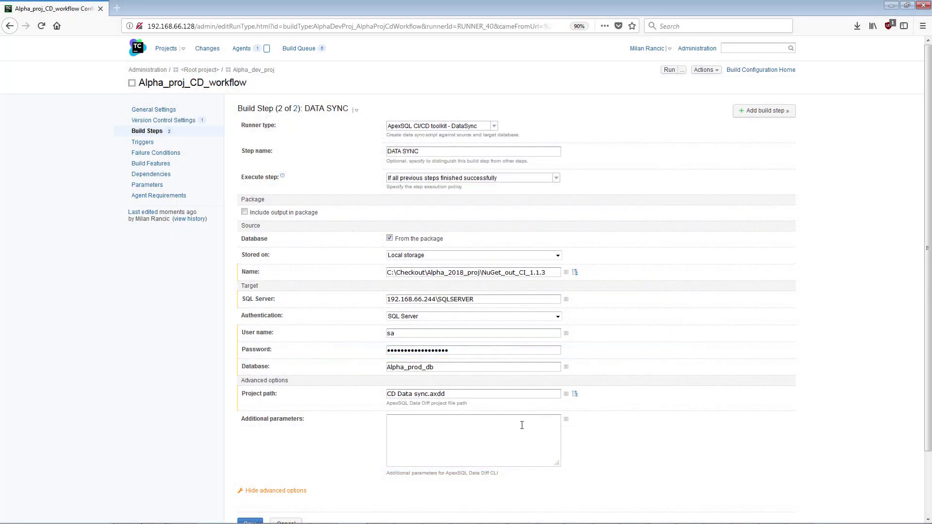
# Add parameter /object_types:8, include output in package, and save DATA SYNC.
pyautogui.write('object_types:8')
pyautogui.click(244, 212)
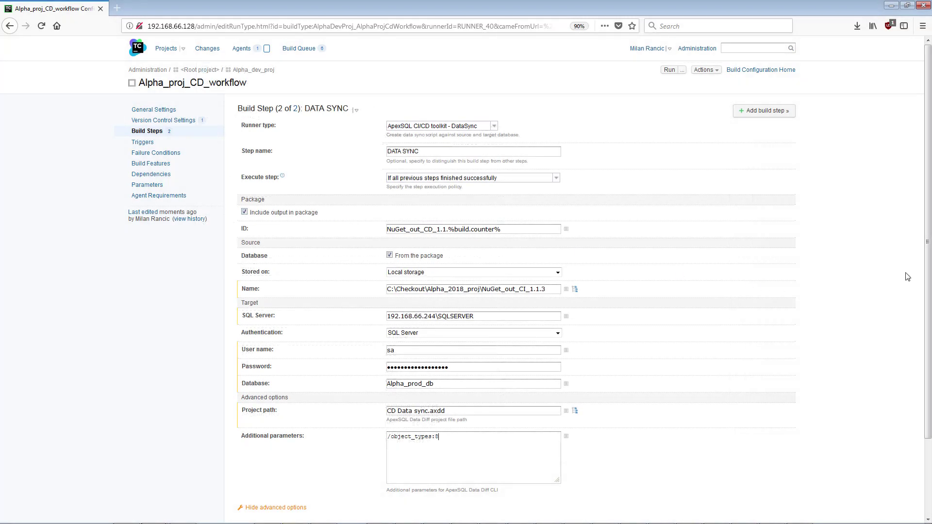
pyautogui.scroll(-3, 585, 445)
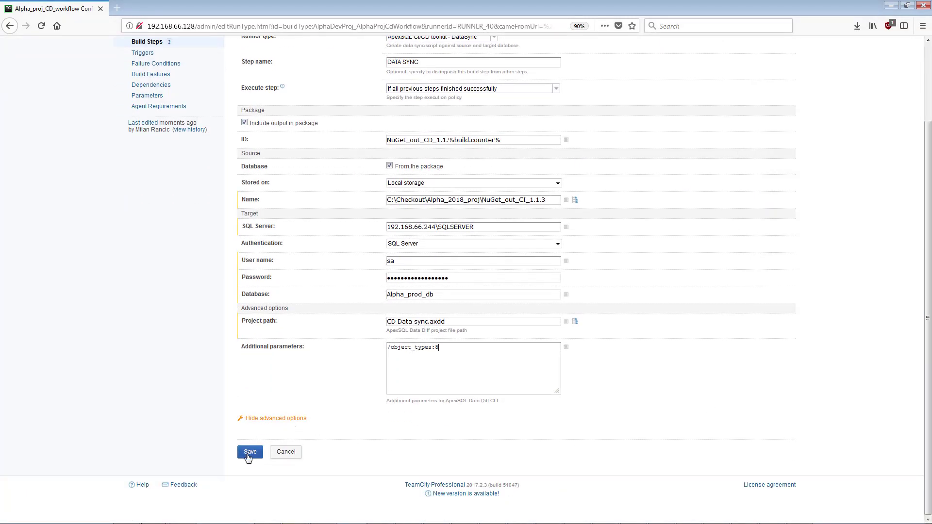
pyautogui.click(249, 456)
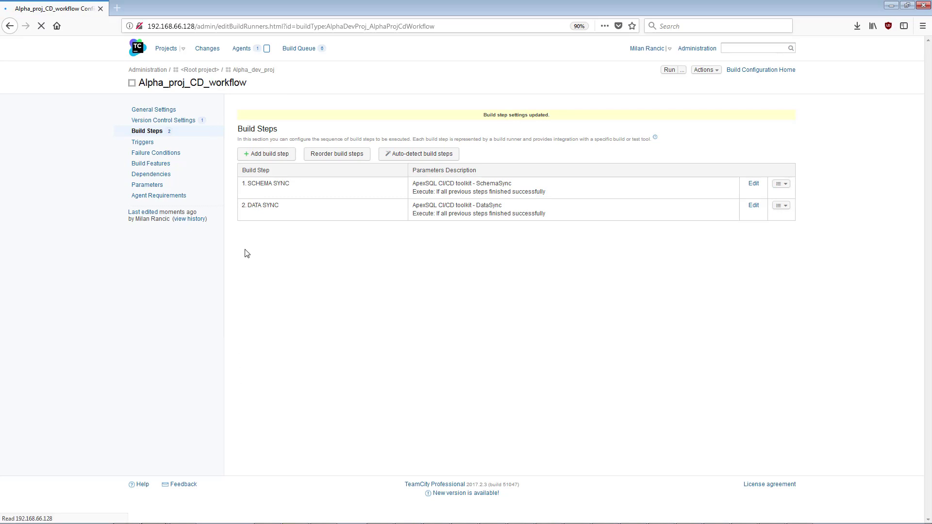
# Add a third build step using the ApexSQL Deploy runner, named DEPLOY.
pyautogui.click(254, 156)
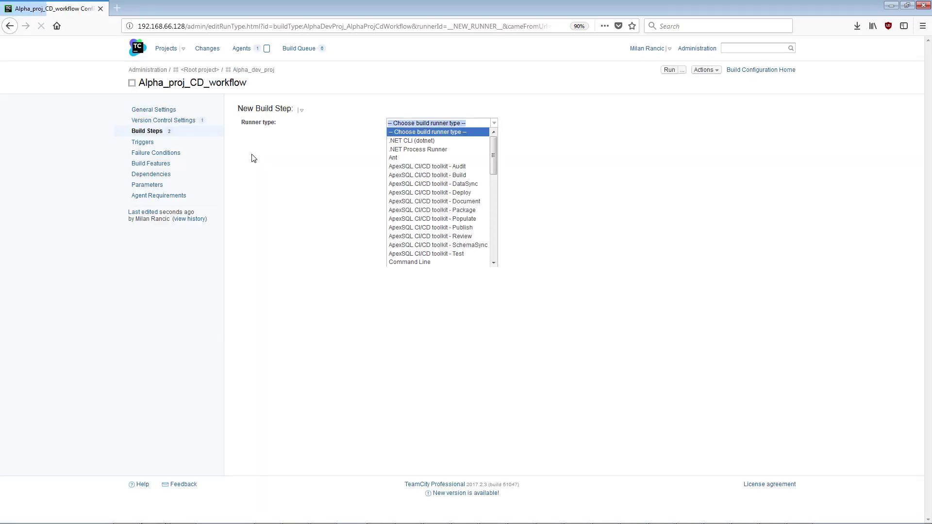
pyautogui.click(478, 193)
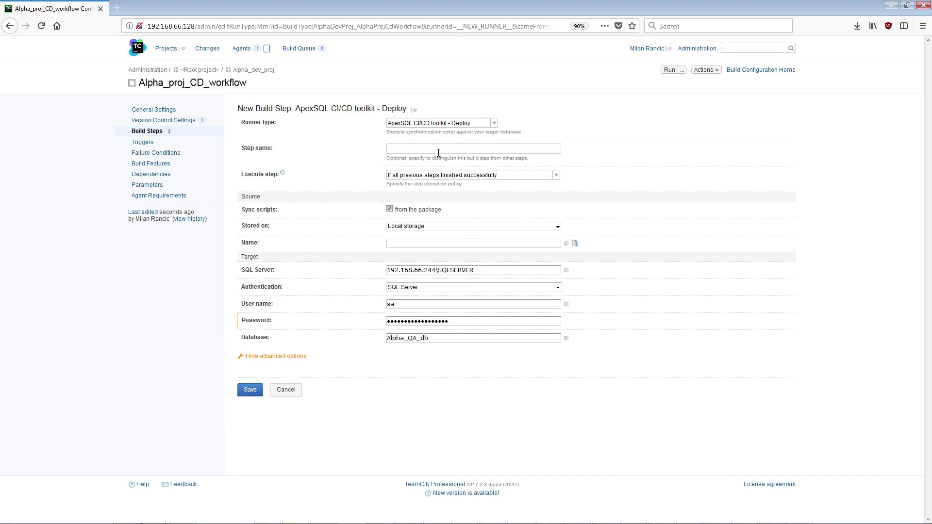
pyautogui.click(439, 150)
pyautogui.write('DEPLOY')
# Set package path C:\Checkout\Alpha_2018_proj\NuGet_out_CD_1.1.2, briefly trying separate SchemaSync/DataSync .sql script paths.
pyautogui.write('C:\\Checkout\\Alpha_2')
pyautogui.write('018_proj')
pyautogui.write('\\NuGet_out_CD_1.1.2')
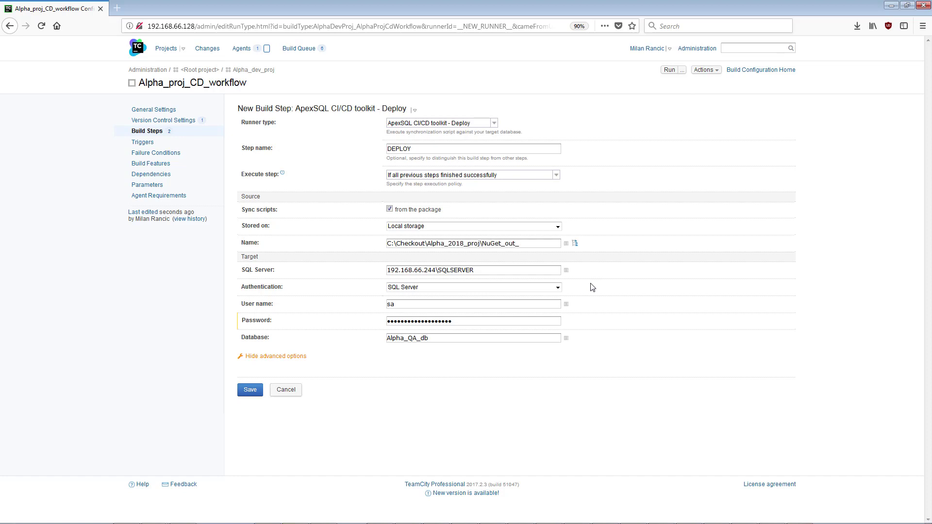
pyautogui.click(390, 209)
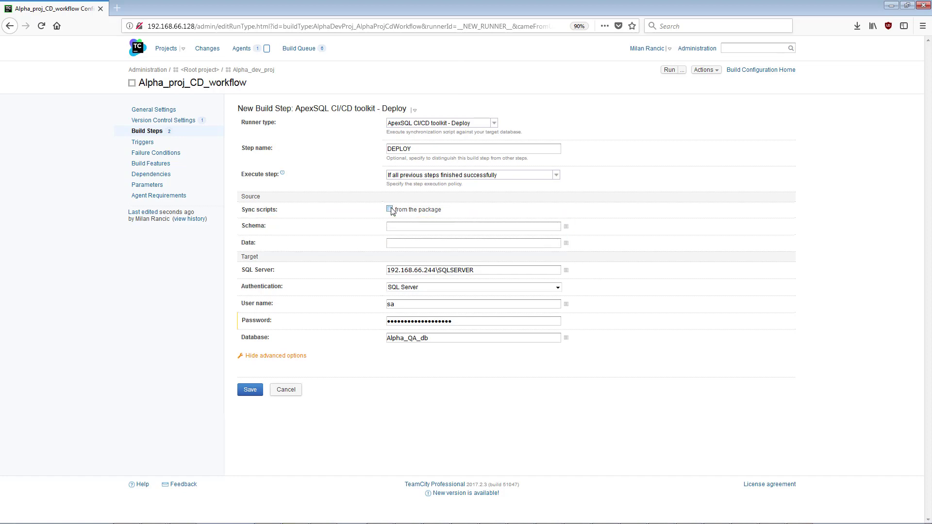
pyautogui.click(392, 225)
pyautogui.write('C:\\CI_CD_output\\Alpha_2018_proj\\SchemaSync_NuGet_out_CD_1.1.2.sql')
pyautogui.press('Tab')
pyautogui.write('C:\\CI_CD_output\\Alpha_2018_proj\\DataSync_NuGet_out_CD_1.1.2.sql')
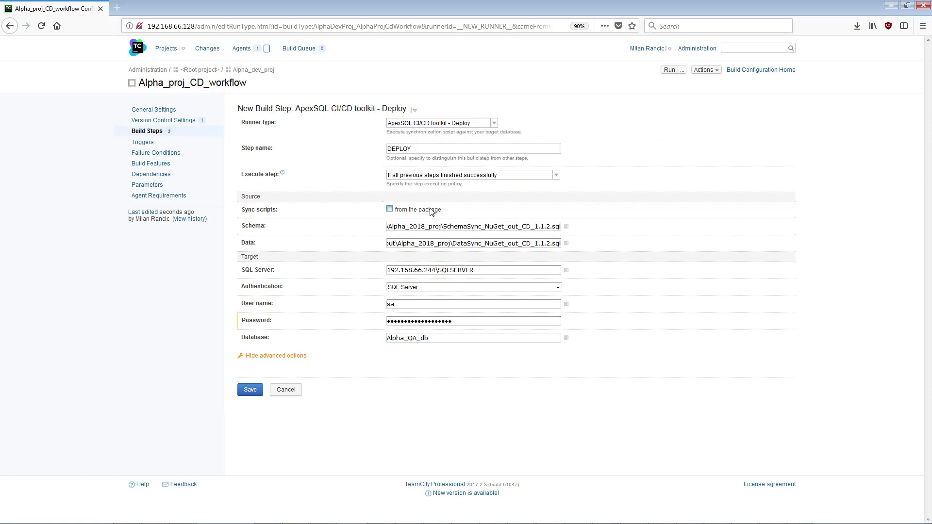
pyautogui.click(431, 210)
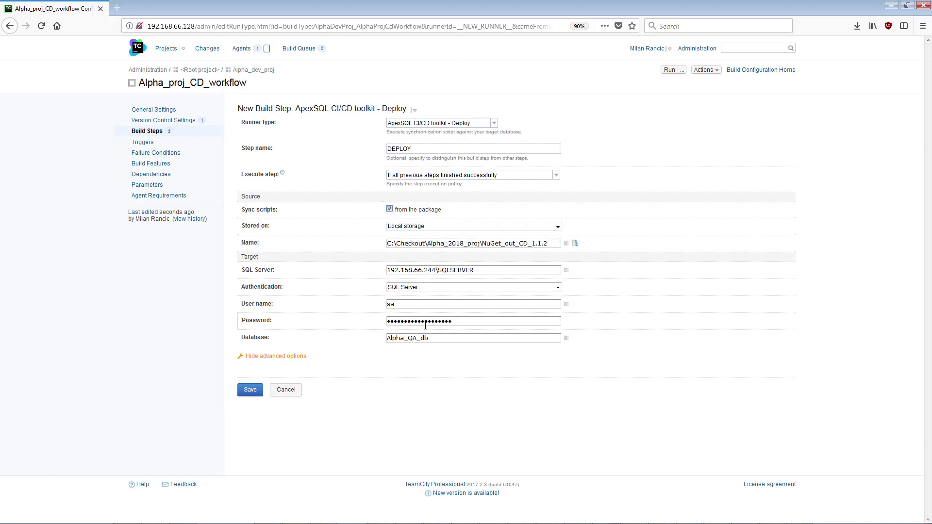
# Change the target database to Alpha_prod_db and save the DEPLOY step.
pyautogui.moveTo(430, 338); pyautogui.dragTo(379, 336)
pyautogui.write('Alpha_prod_db')
pyautogui.click(249, 391)
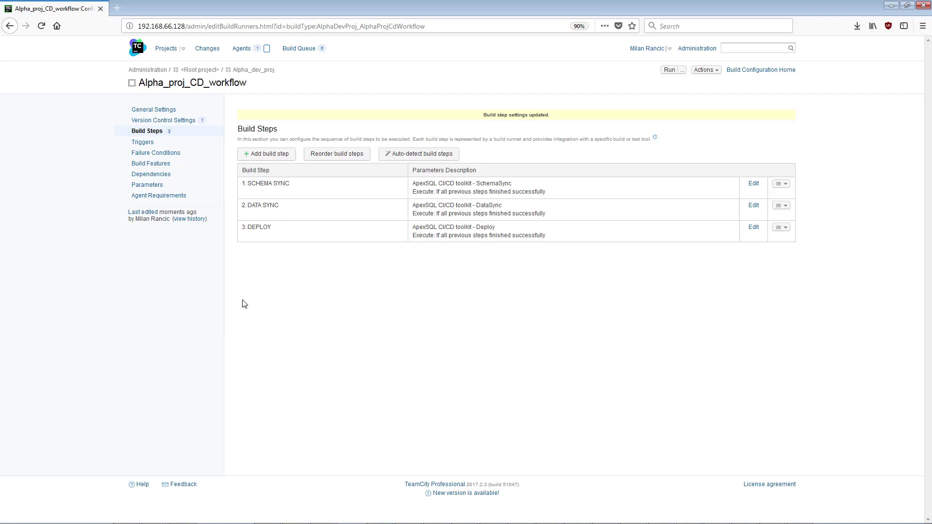
# Add a build step named DOCUMENT using the ApexSQL CI/CD toolkit - Document runner.
pyautogui.click(255, 154)
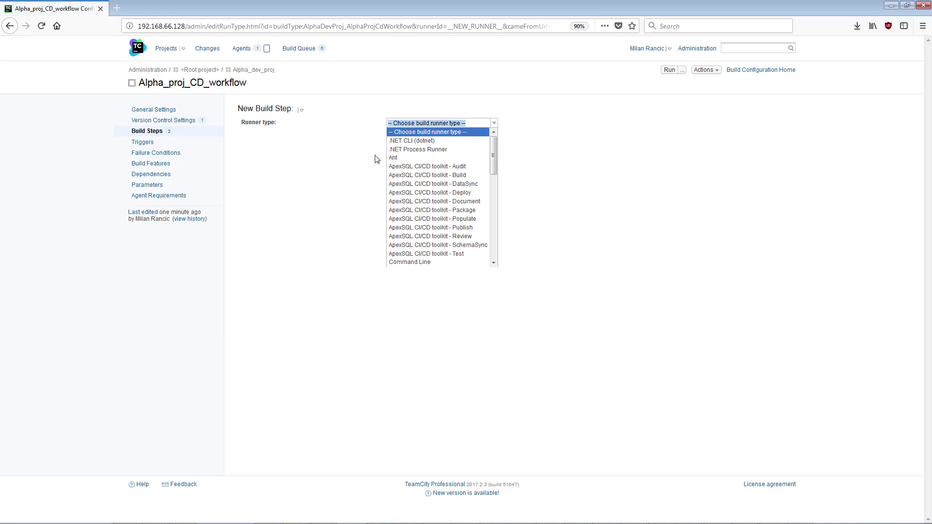
pyautogui.click(483, 203)
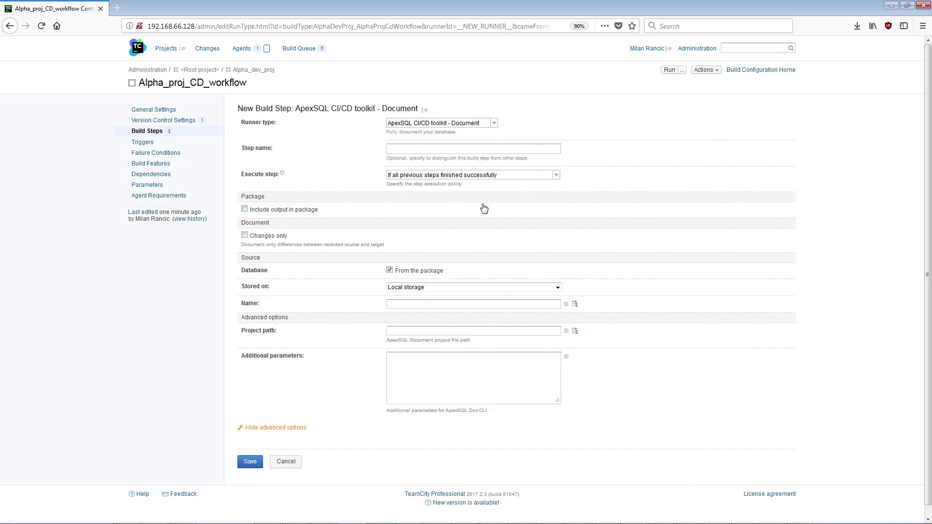
pyautogui.click(473, 149)
pyautogui.write('DOCUMENT')
# Set DOCUMENT to document changes only, with the source from a package in Local storage.
pyautogui.click(245, 236)
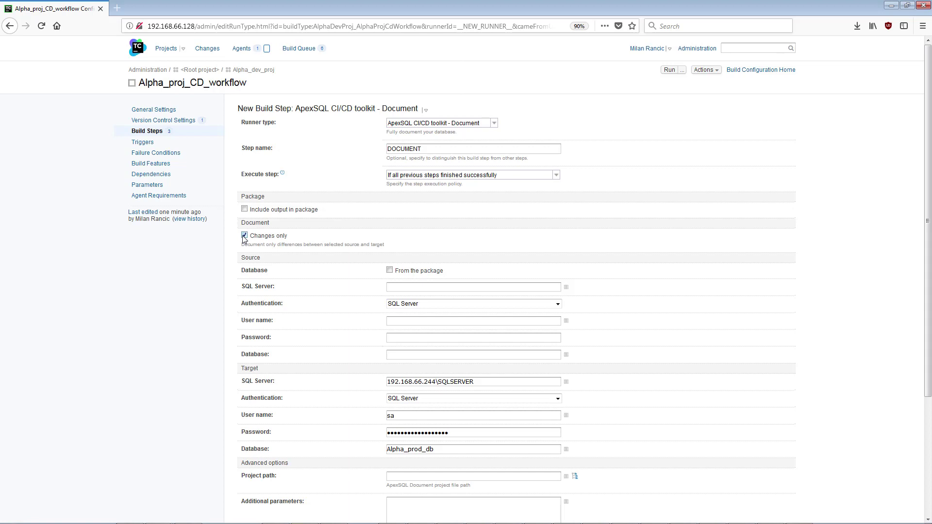
pyautogui.click(390, 271)
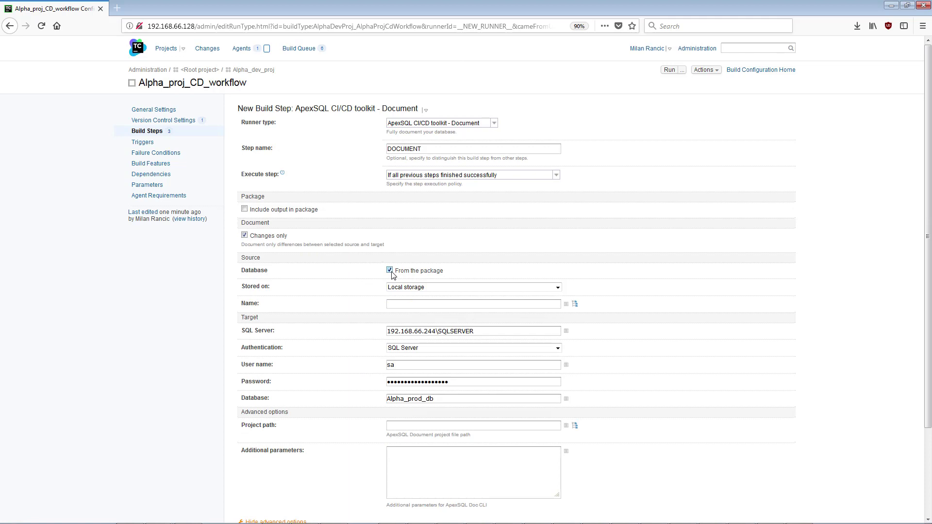
pyautogui.click(557, 287)
pyautogui.click(552, 303)
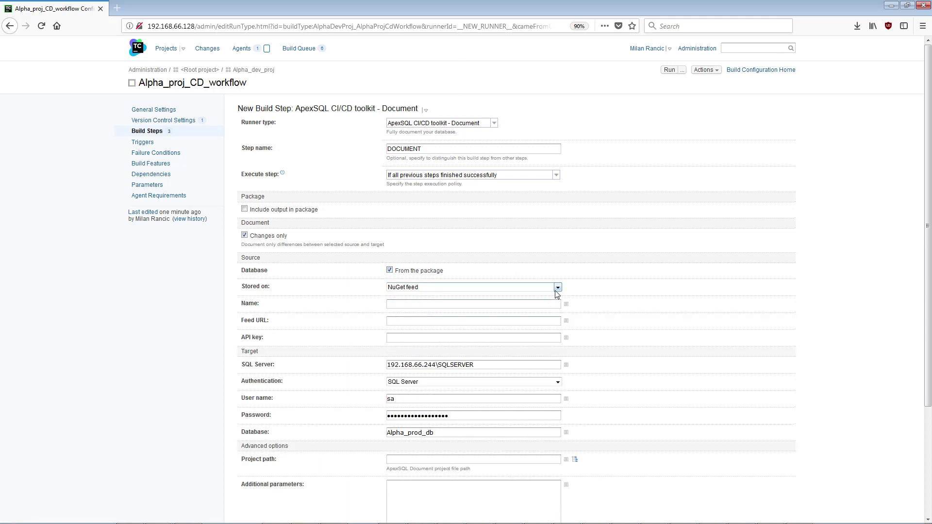
pyautogui.click(555, 290)
pyautogui.click(408, 296)
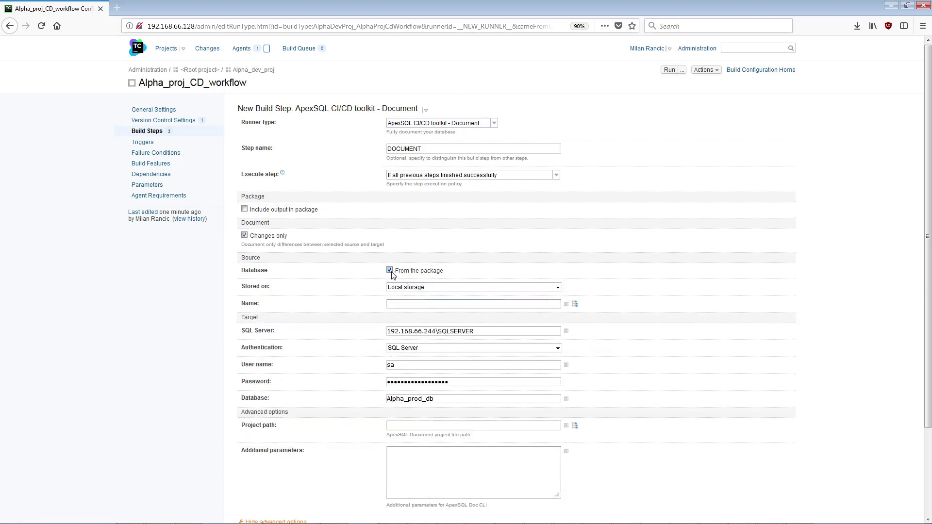
# Point DOCUMENT at the NuGet_out_CI package in C:\Checkout\Alpha_2018_proj and the CI Documentation.axdp project.
pyautogui.write('C:\\Checkout\\Alpha_2018_proj\\NuGet_out_C')
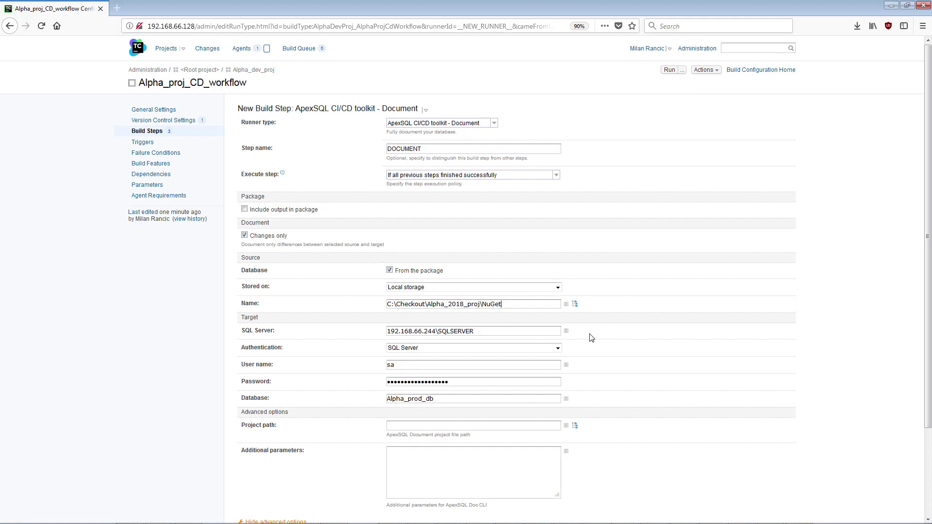
pyautogui.write('I_1.0.0')
pyautogui.click(575, 426)
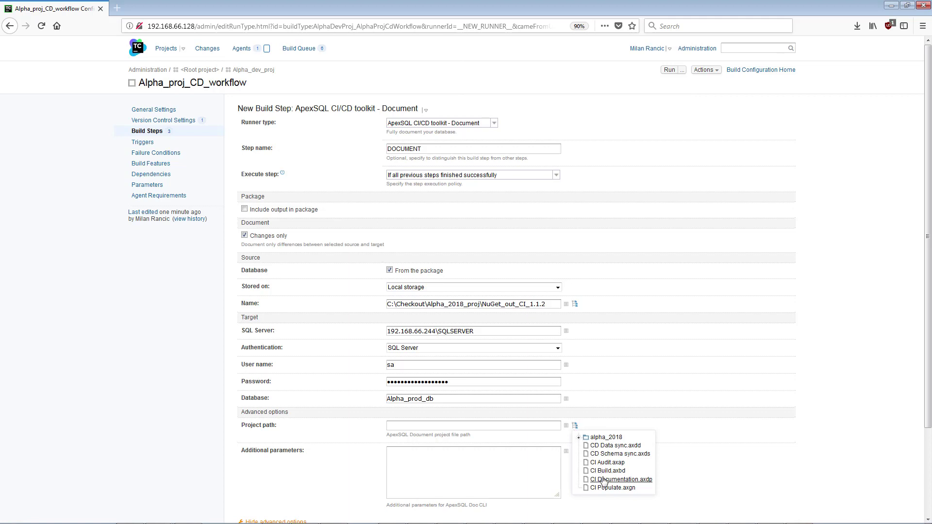
pyautogui.click(620, 479)
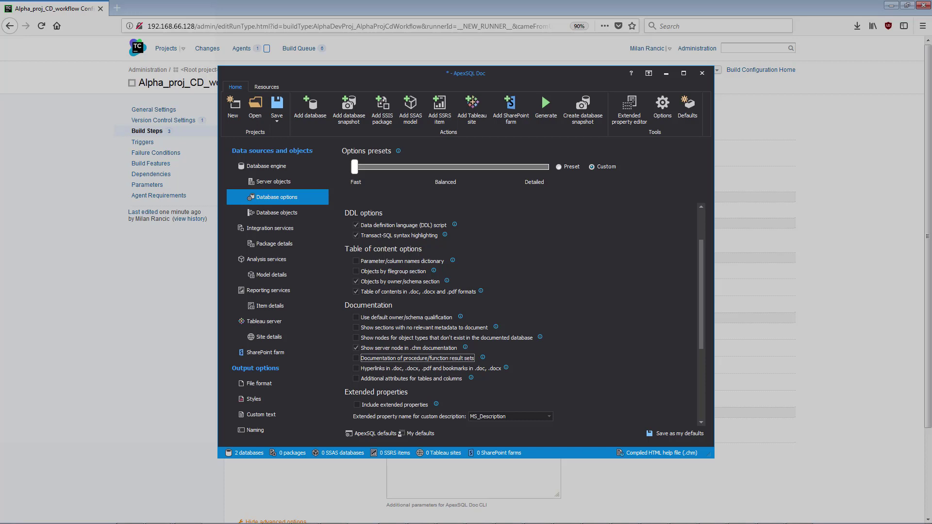
# Review the project's selected database object types in ApexSQL Doc, then close it.
pyautogui.click(278, 212)
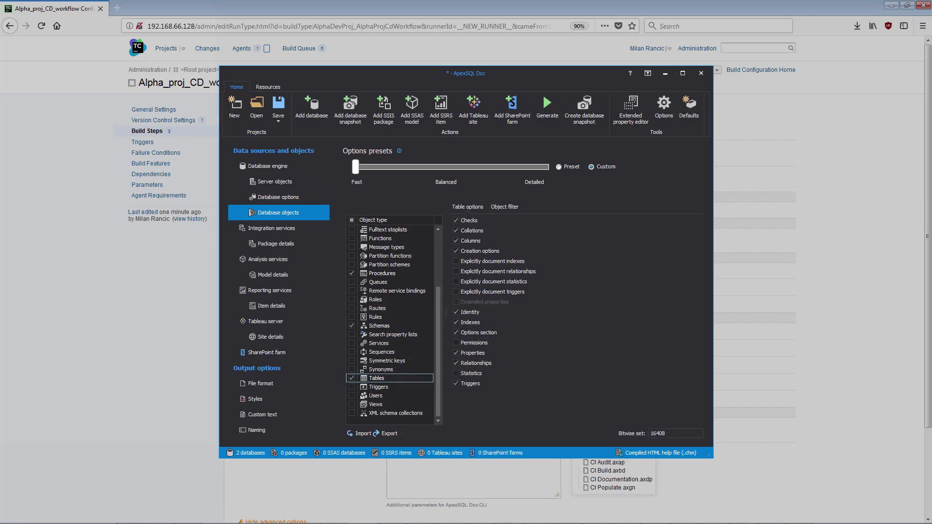
pyautogui.click(603, 480)
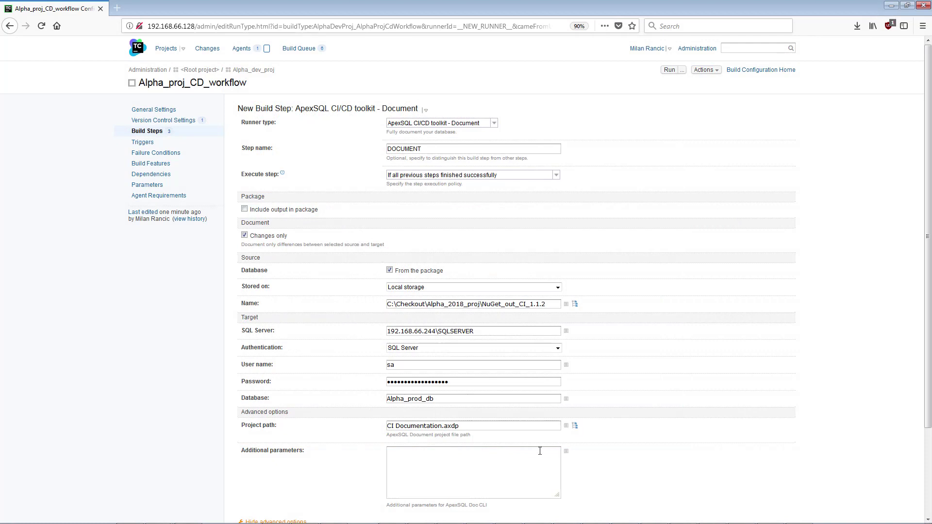
# Add /optional_items:e as an additional parameter, include output in the package, and save DOCUMENT.
pyautogui.click(540, 451)
pyautogui.write('/optional_items:e')
pyautogui.click(244, 209)
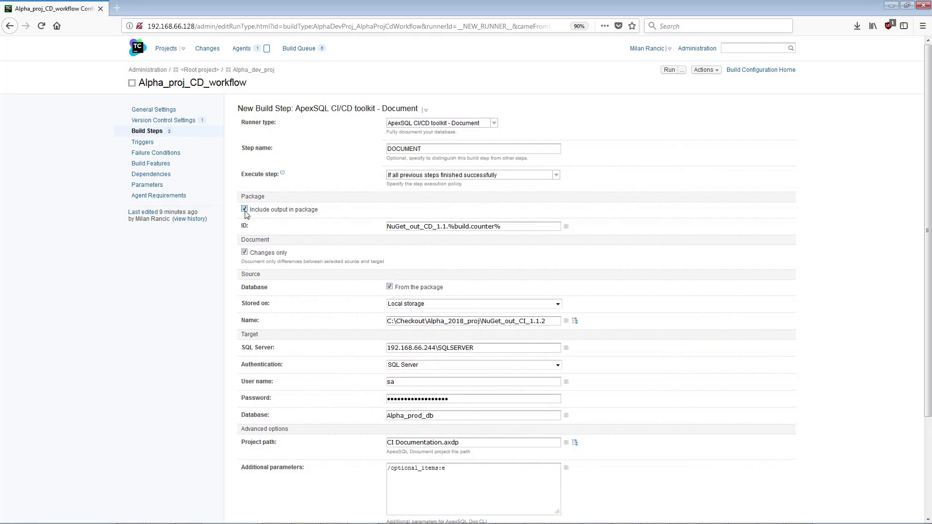
pyautogui.moveTo(925, 228); pyautogui.dragTo(925, 321)
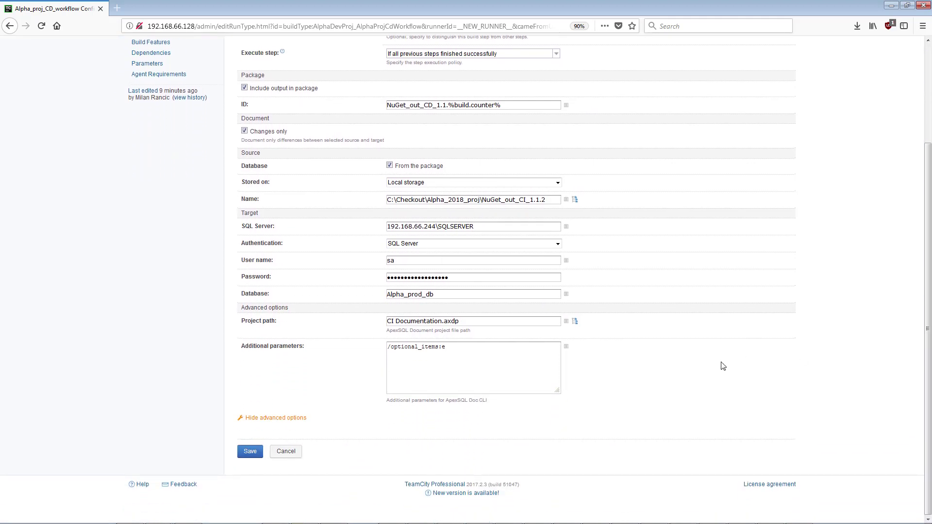
pyautogui.click(248, 453)
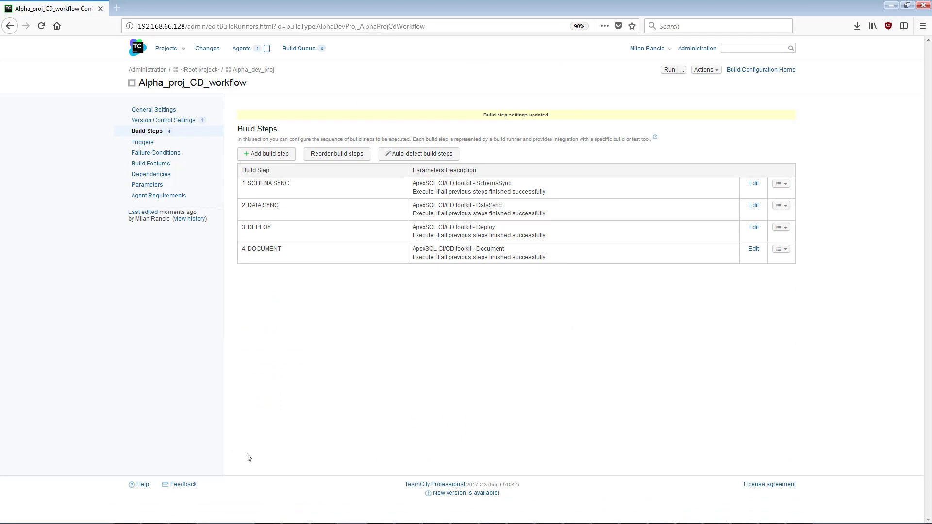
# Add a PUBLISH step with the ApexSQL Publish runner, feed URL nuget.org/api/v2/package, and the feed's API key.
pyautogui.click(249, 154)
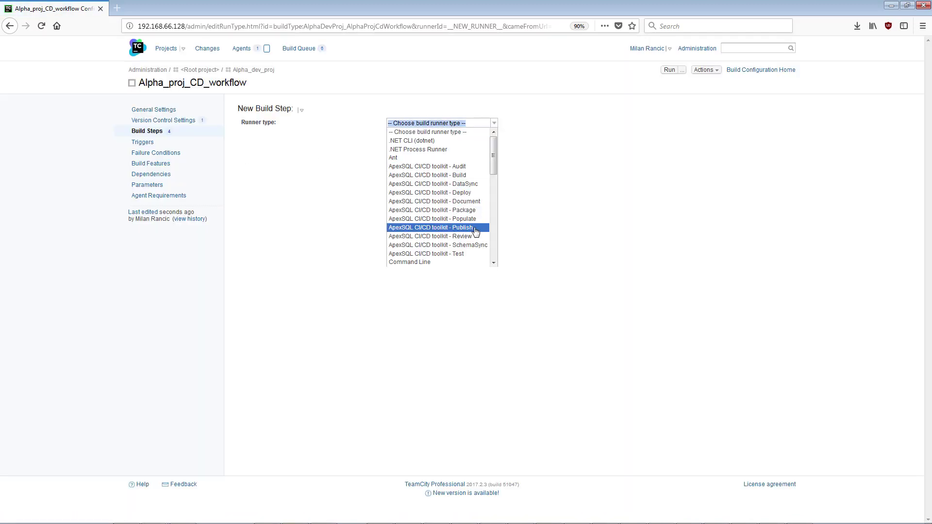
pyautogui.click(474, 227)
pyautogui.click(473, 150)
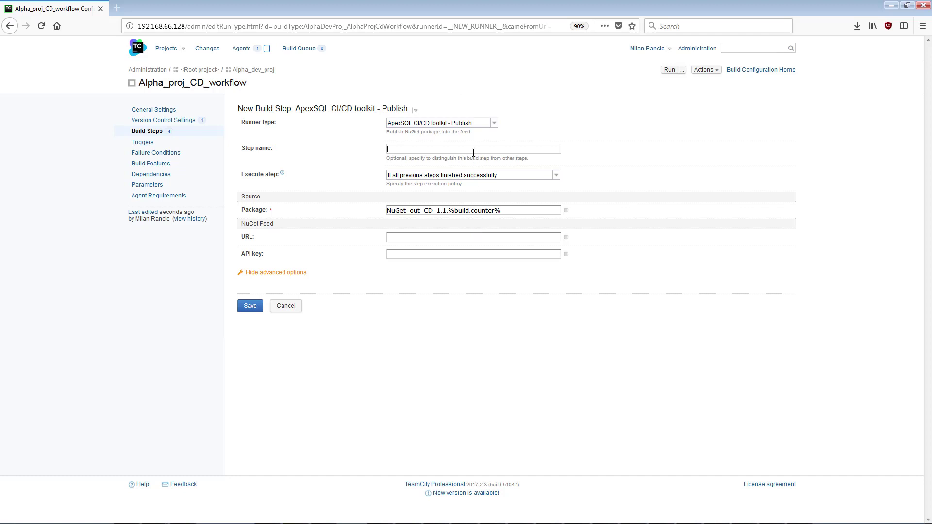
pyautogui.press('Tab')
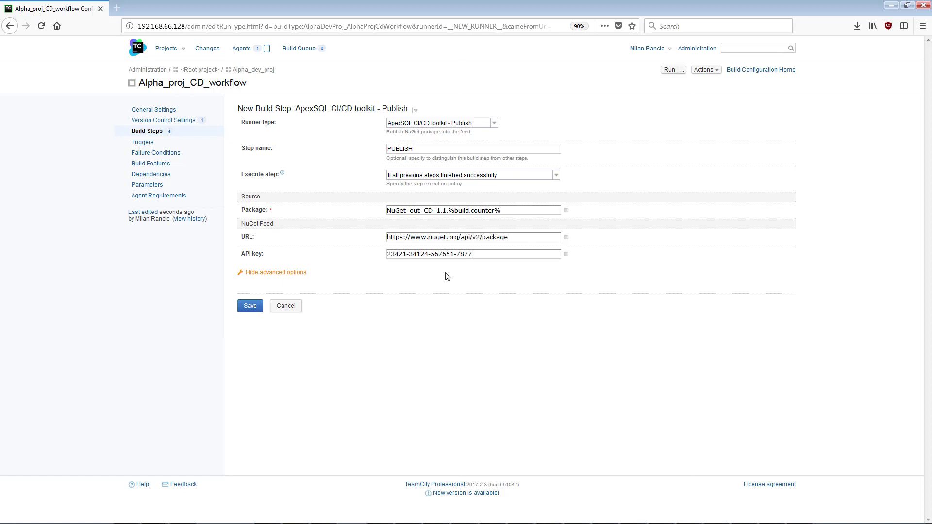
# Save PUBLISH and reorder the build steps so DOCUMENT runs before DEPLOY.
pyautogui.click(252, 306)
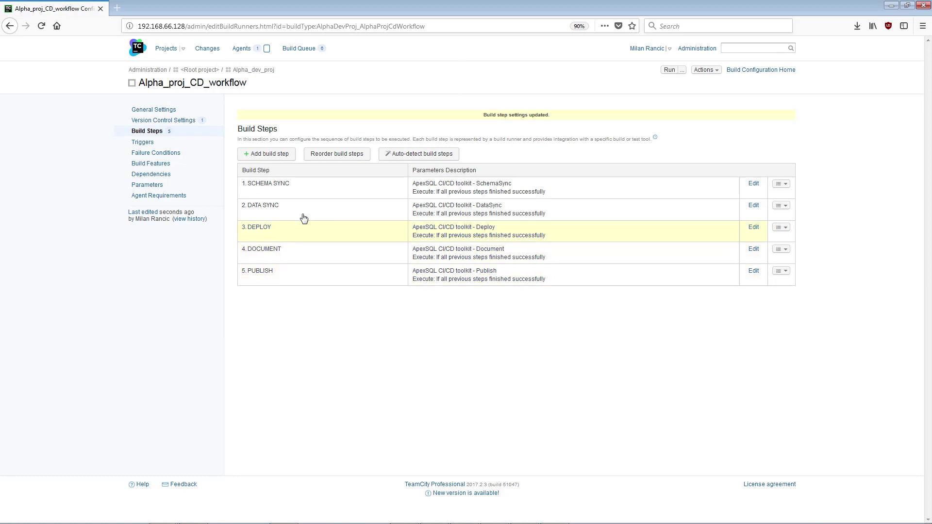
pyautogui.click(333, 156)
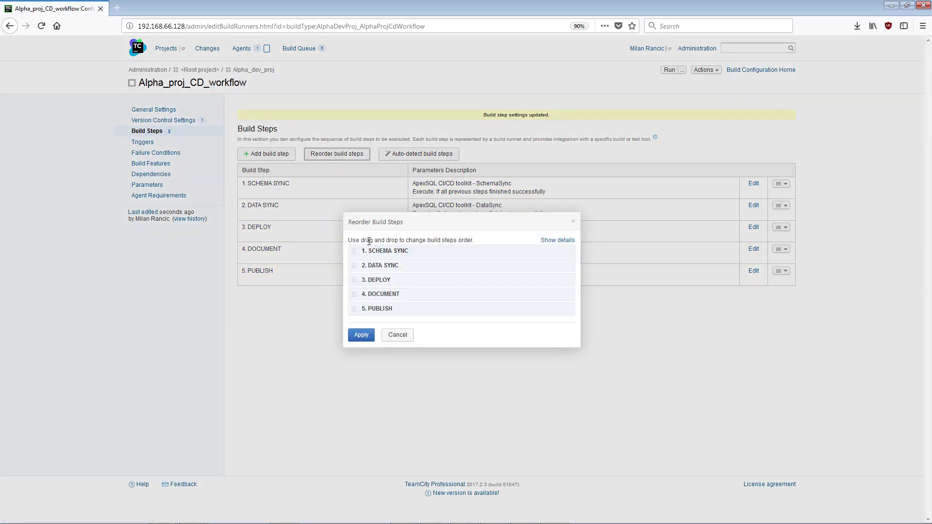
pyautogui.moveTo(412, 295); pyautogui.dragTo(413, 277)
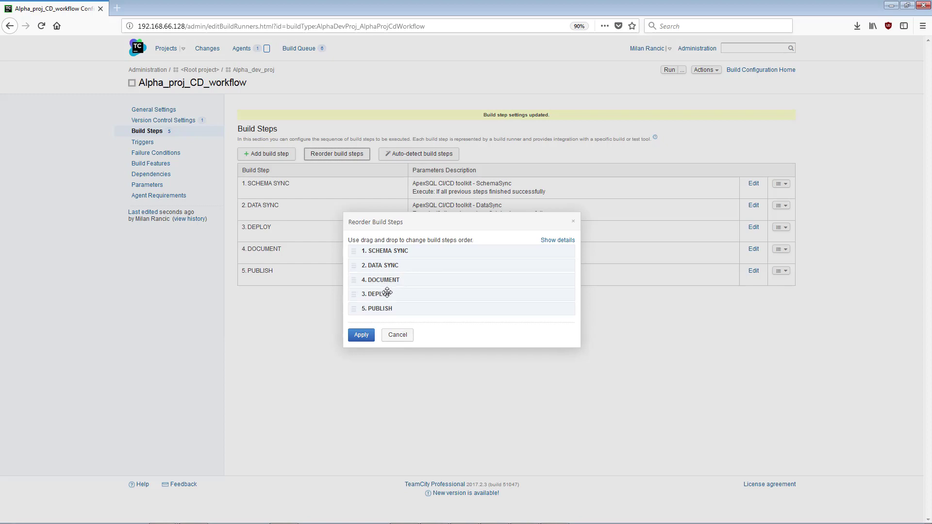